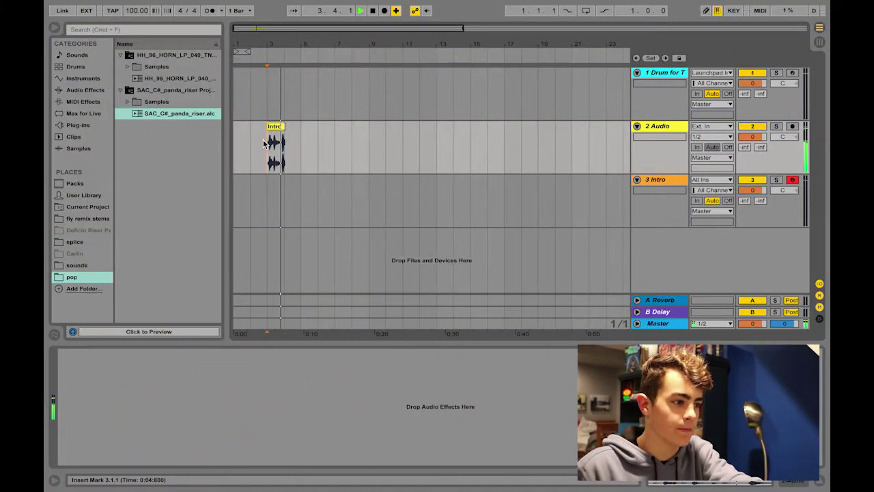
Delete the Intro clip from the audio track, then start recording on the sliced 3 Intro track
key(space)
click(278, 125)
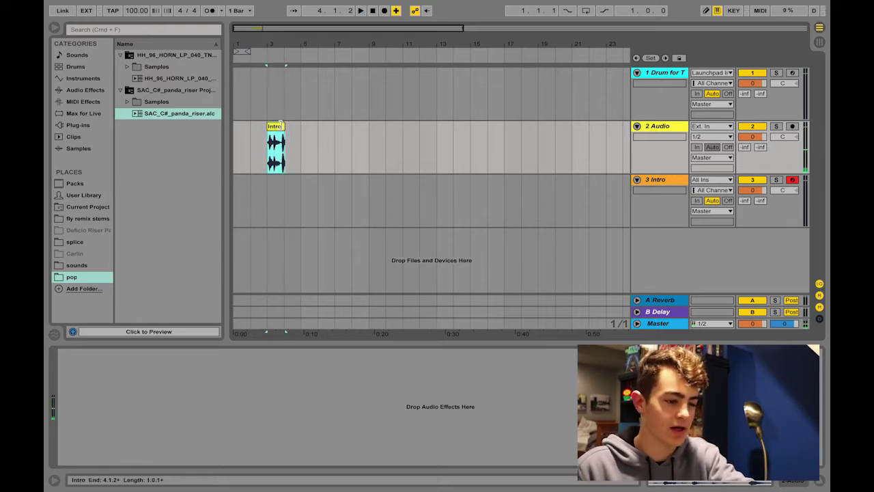
key(Delete)
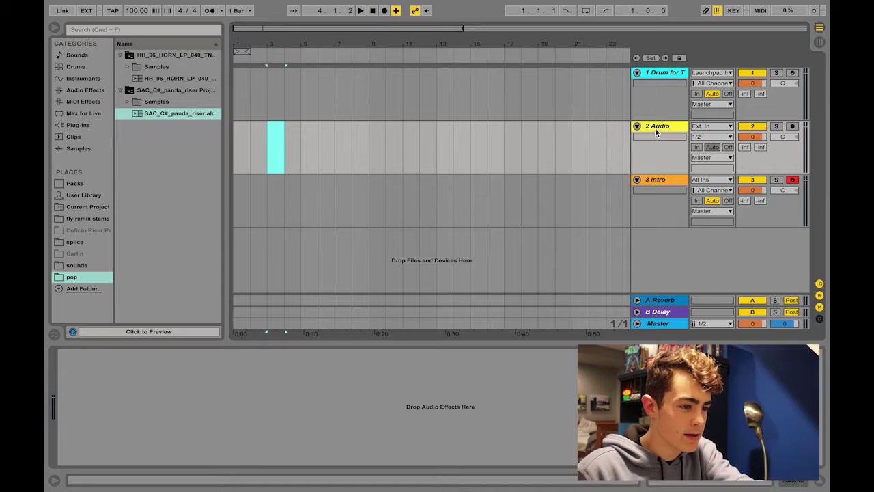
click(657, 182)
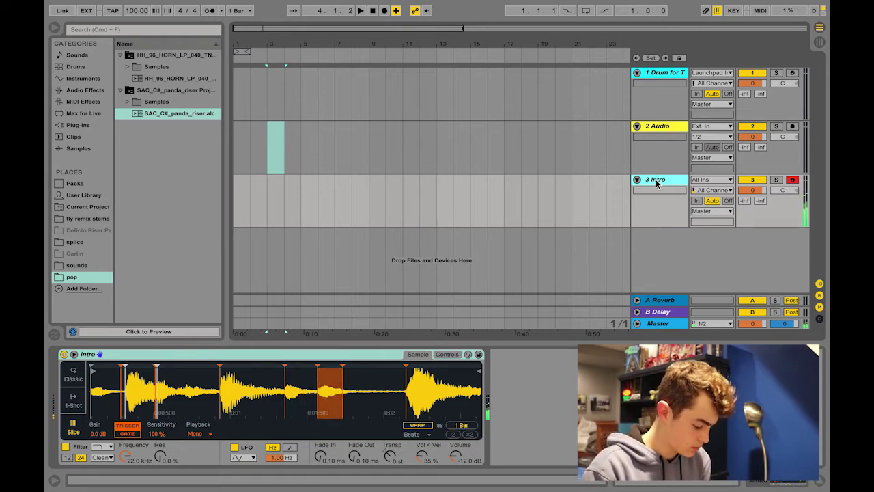
click(384, 11)
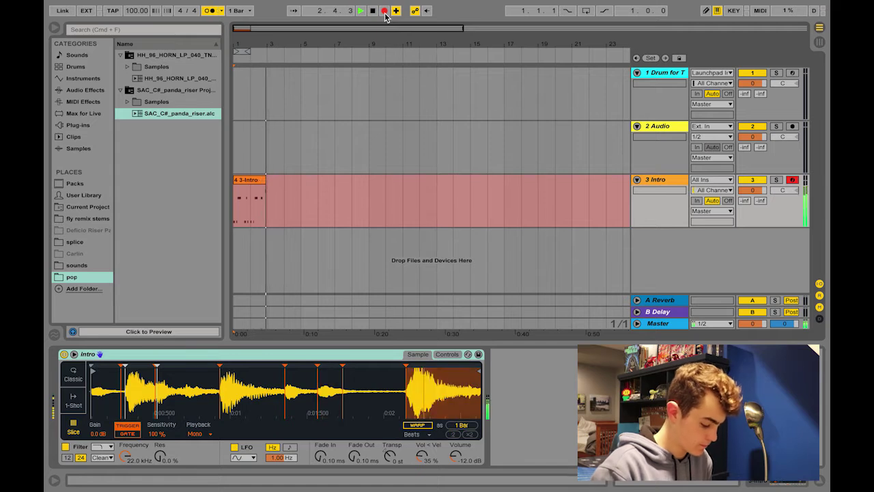
Stop recording and duplicate the recorded Intro slice pattern into consecutive copies
key(space)
key(ctrl+d)
key(ctrl+d)
key(ctrl+d)
key(ctrl+d)
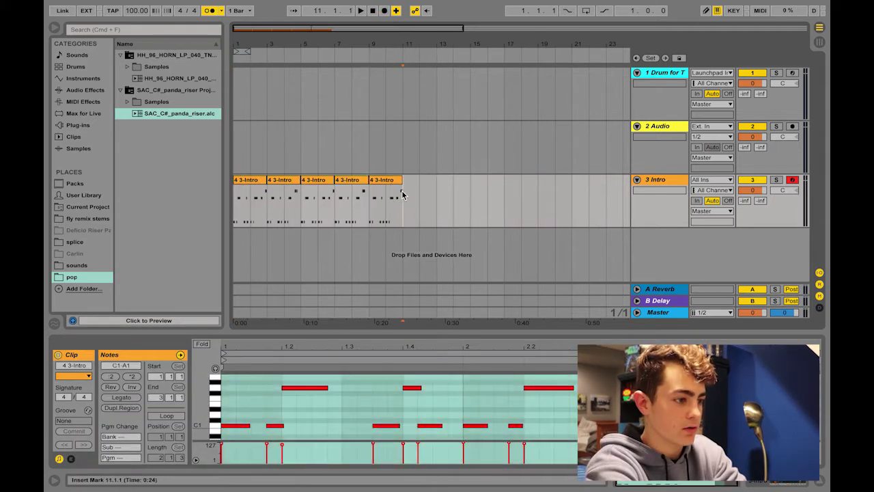
key(ctrl+d)
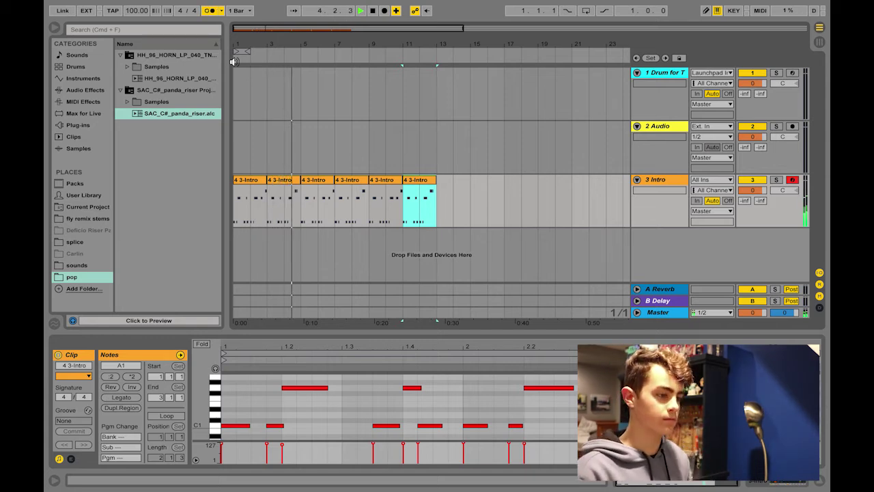
click(89, 91)
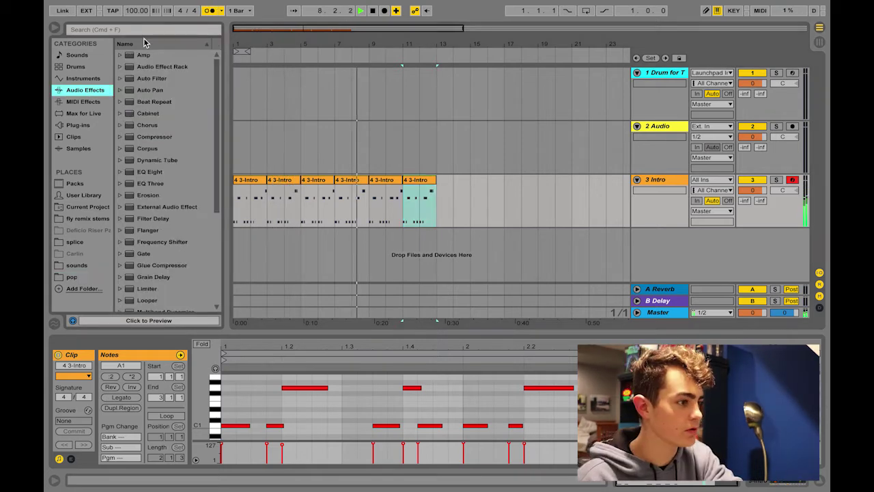
Put a Reverb with slightly longer predelay on the 3 Intro track, then play from the start
scroll(146, 229, down, 5)
click(146, 224)
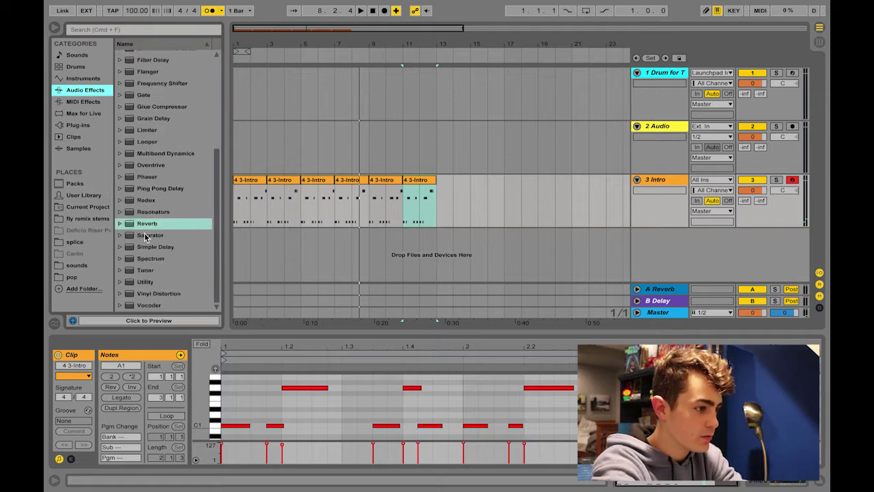
drag(135, 227, 664, 181)
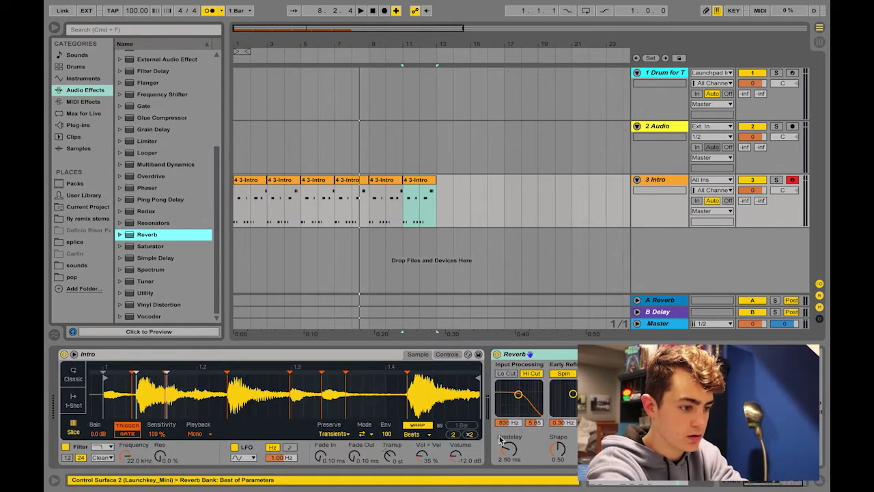
drag(502, 439, 501, 430)
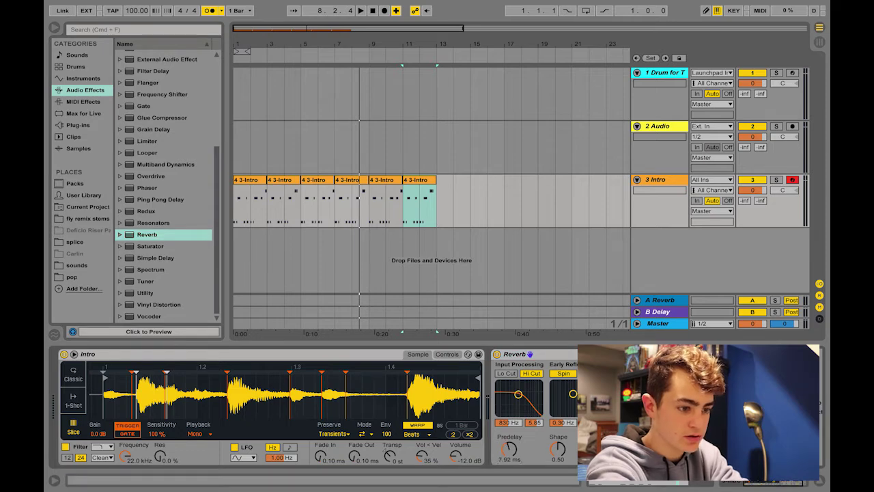
key(space)
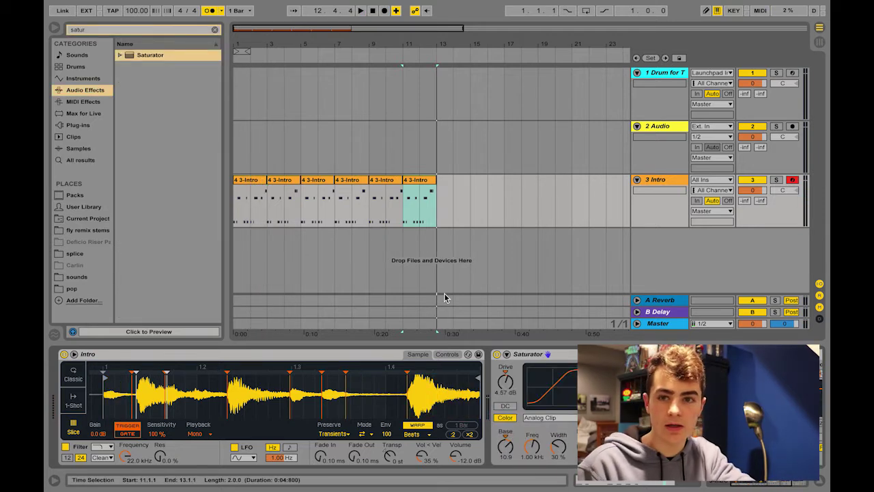
Quantize the recorded hi-hats on Drum for TOH, review from bar 5, and select the clip
click(666, 81)
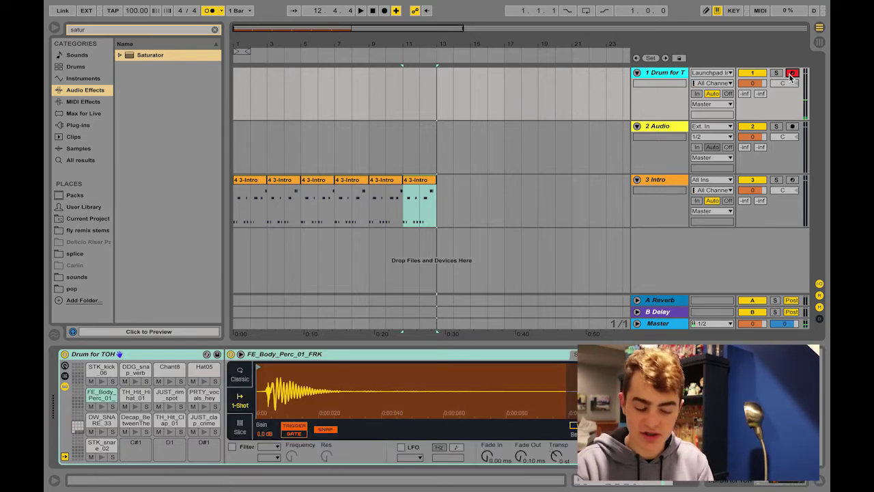
right_click(337, 414)
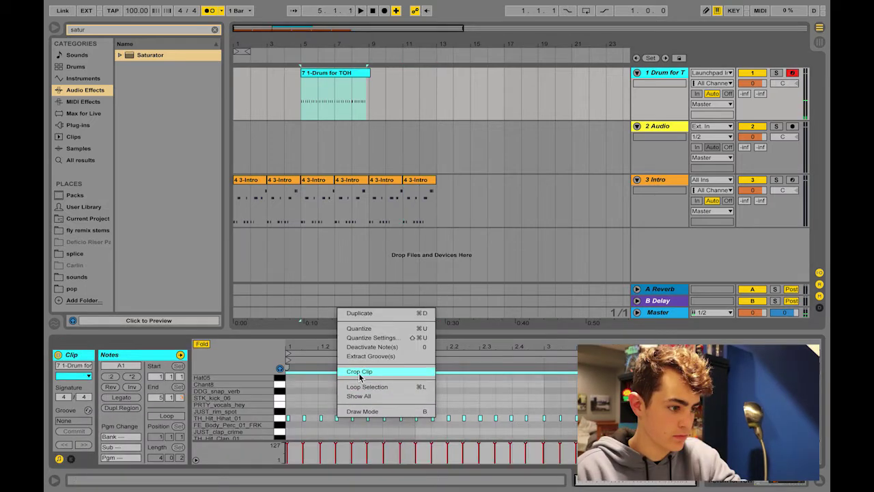
click(357, 329)
click(299, 56)
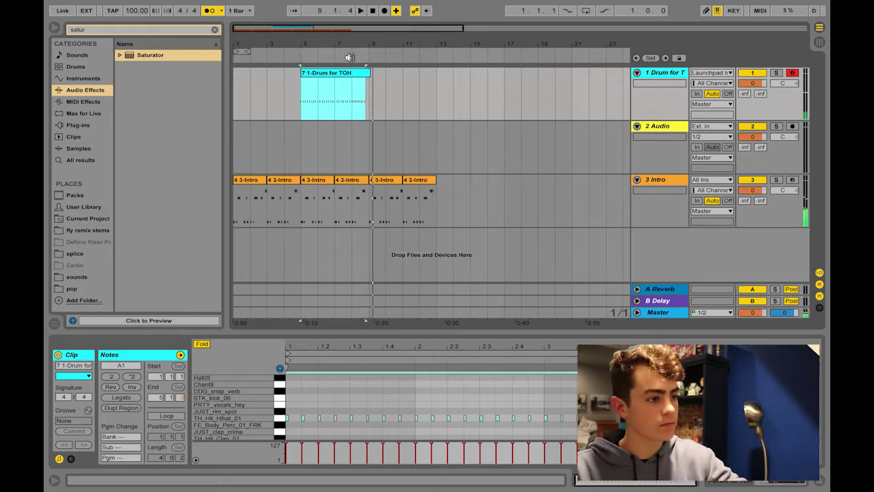
click(367, 75)
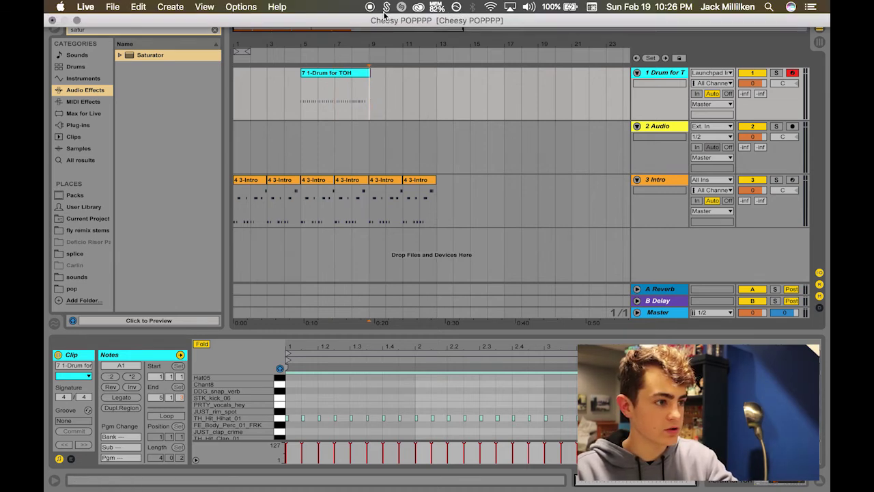
click(352, 71)
Duplicate the drum clip into bars 9–13 and place the panda riser on the Audio track at bar 9
key(ctrl+d)
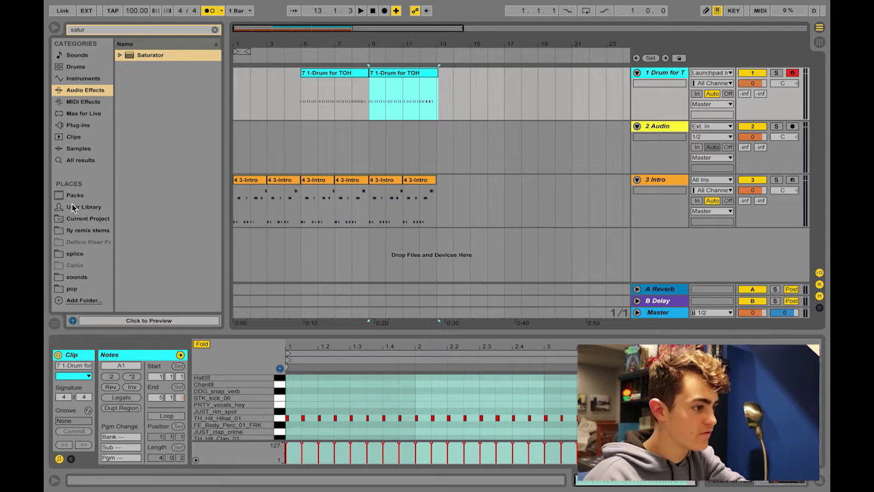
click(85, 291)
click(213, 30)
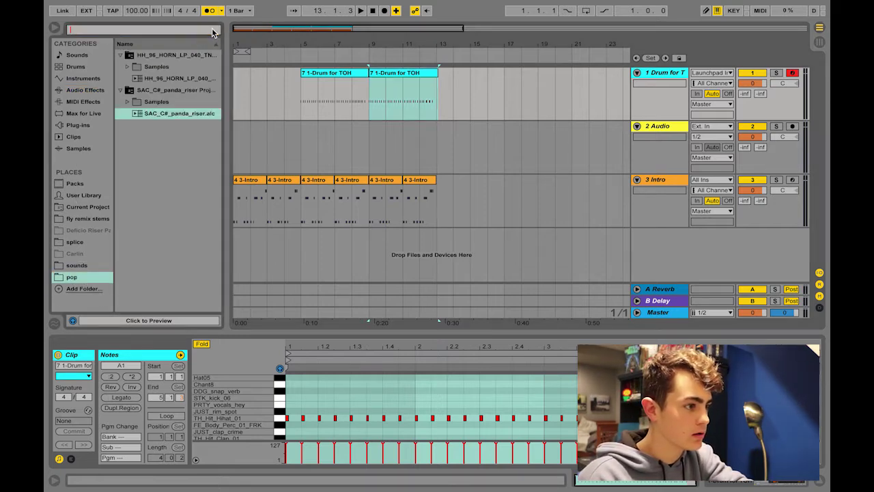
drag(176, 116, 376, 149)
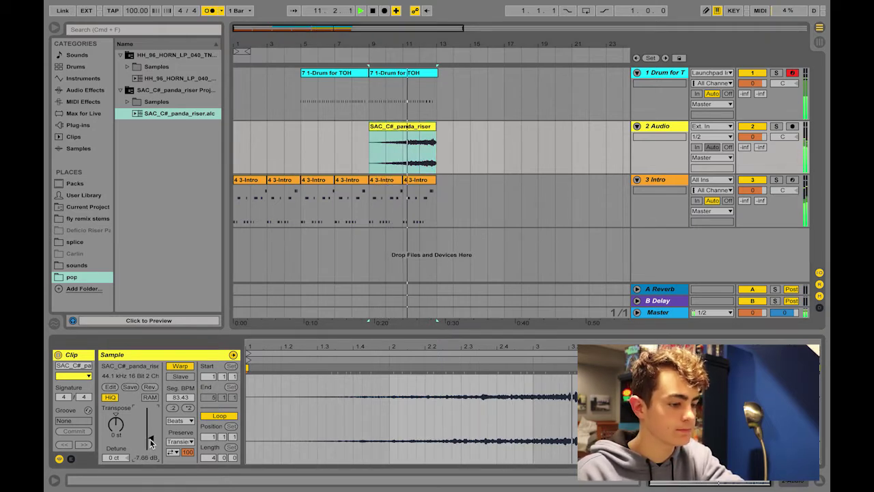
Lower the riser's clip gain to -11.3 dB and stop playback
drag(151, 437, 152, 442)
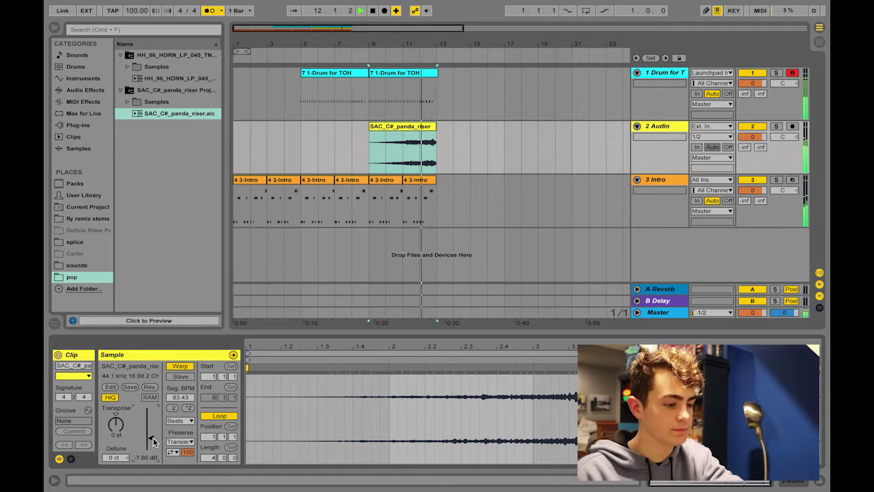
drag(151, 439, 154, 444)
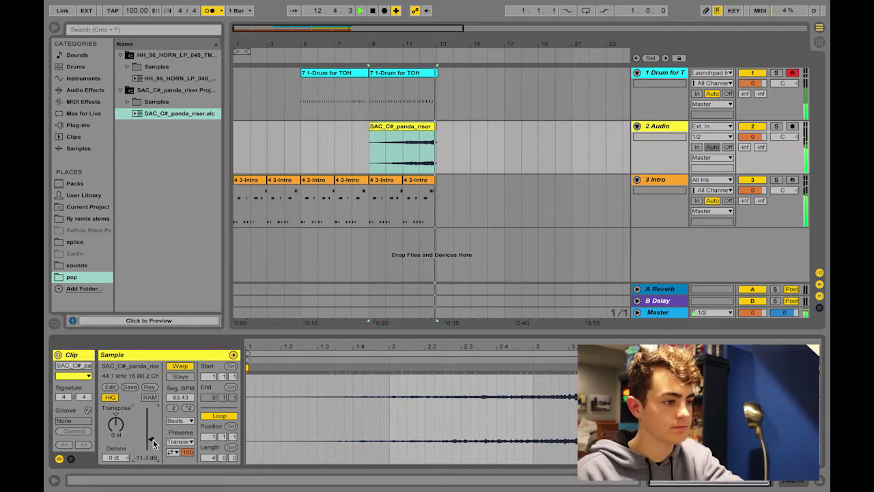
key(space)
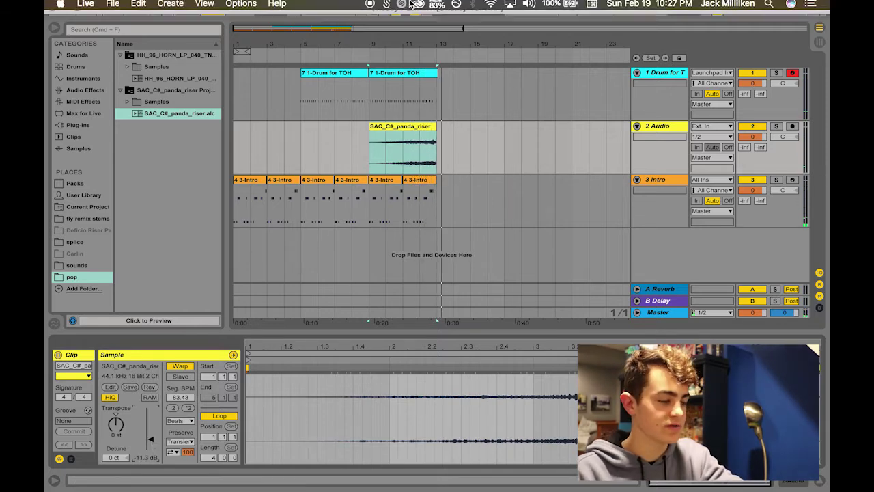
click(394, 74)
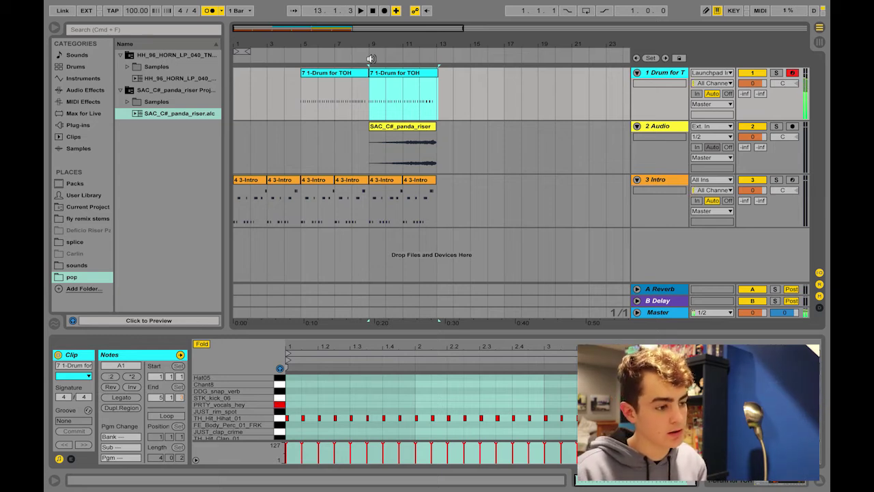
Record a new drum take from bar 9 on Drum for TOH and play it back
mouse_move(258, 4)
click(242, 6)
click(448, 140)
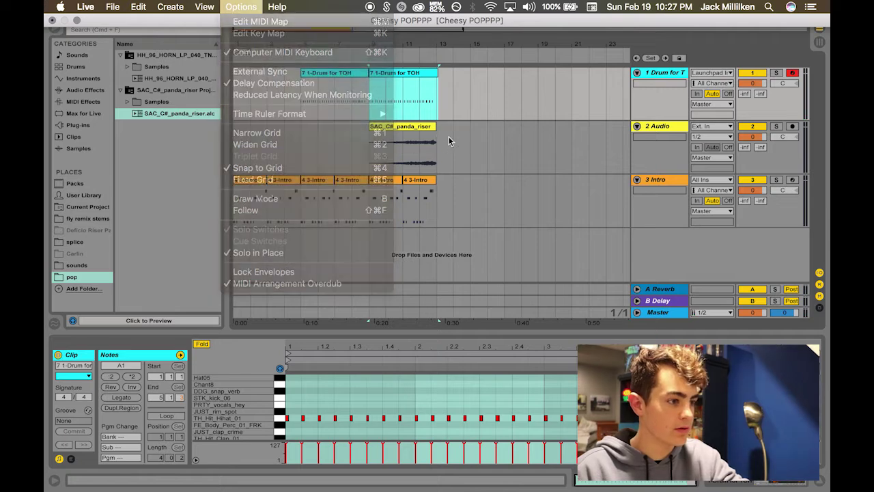
click(370, 107)
click(384, 11)
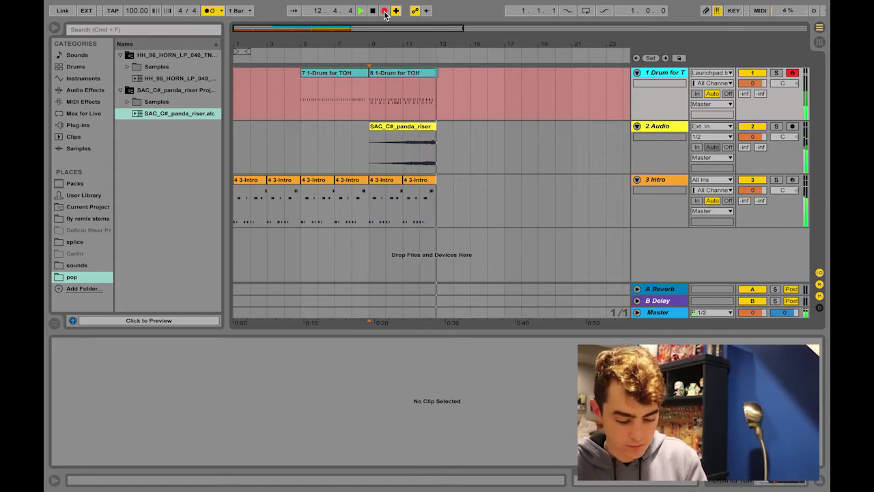
click(384, 12)
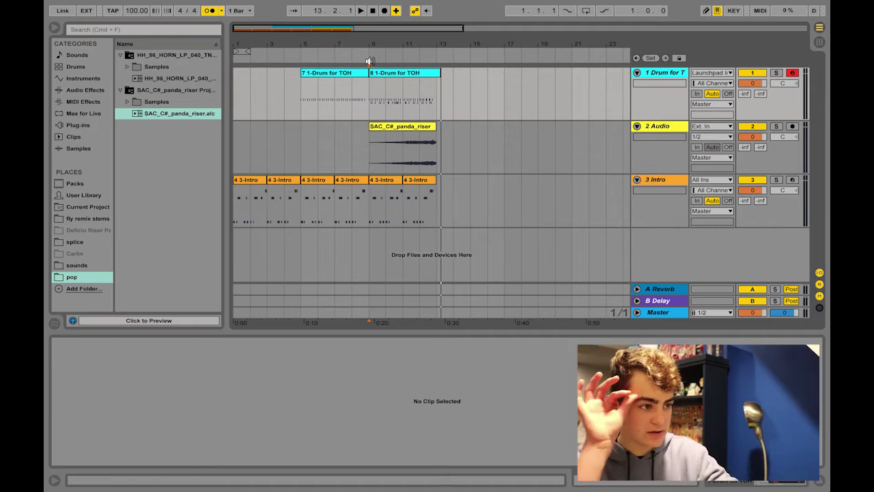
click(369, 56)
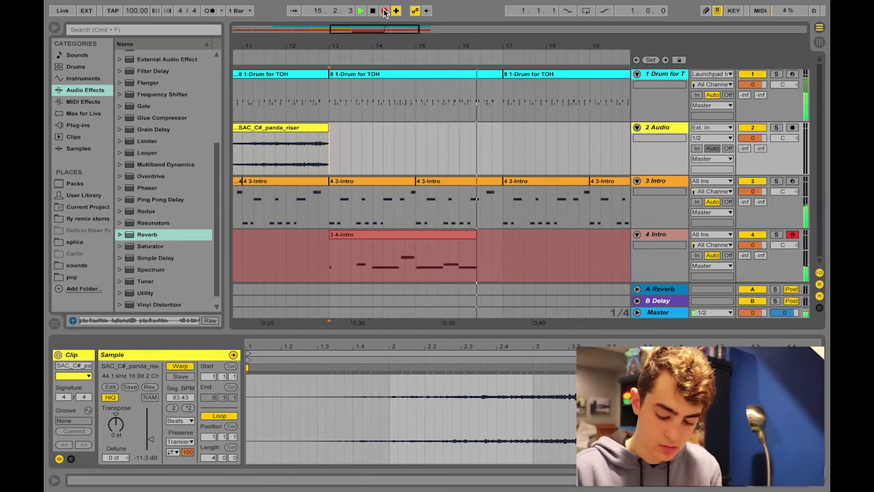
Stop the melody recording at bar 17 and start another drum recording pass
key(space)
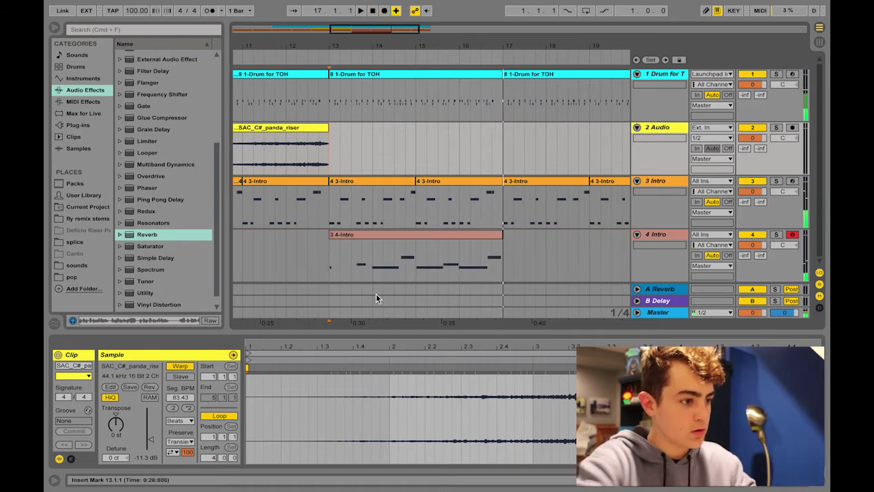
click(383, 11)
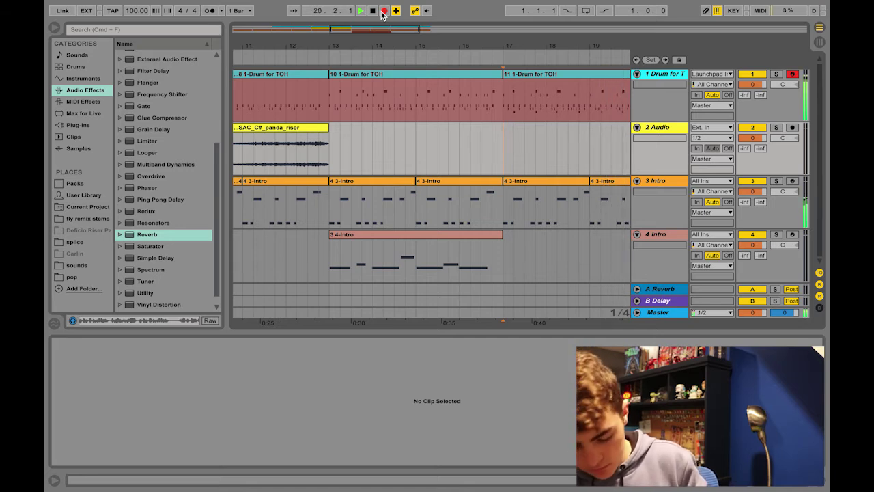
Stop the drum recording and review the arrangement from bar 13
key(space)
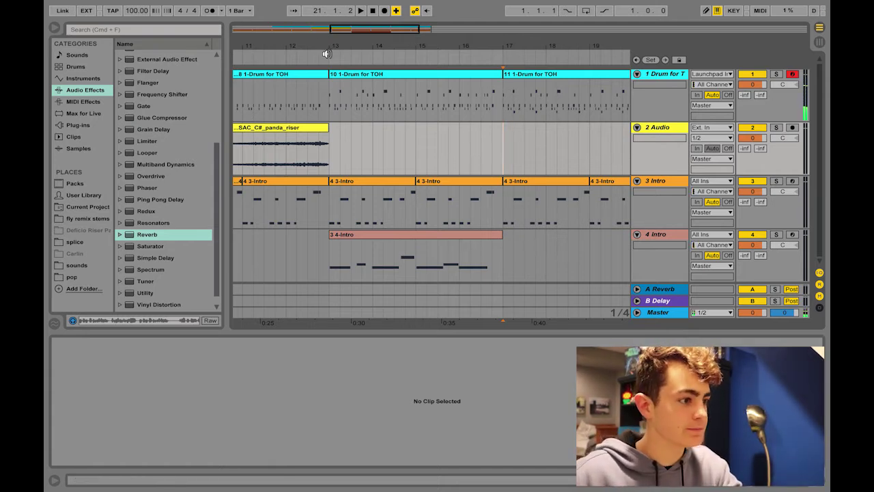
click(328, 56)
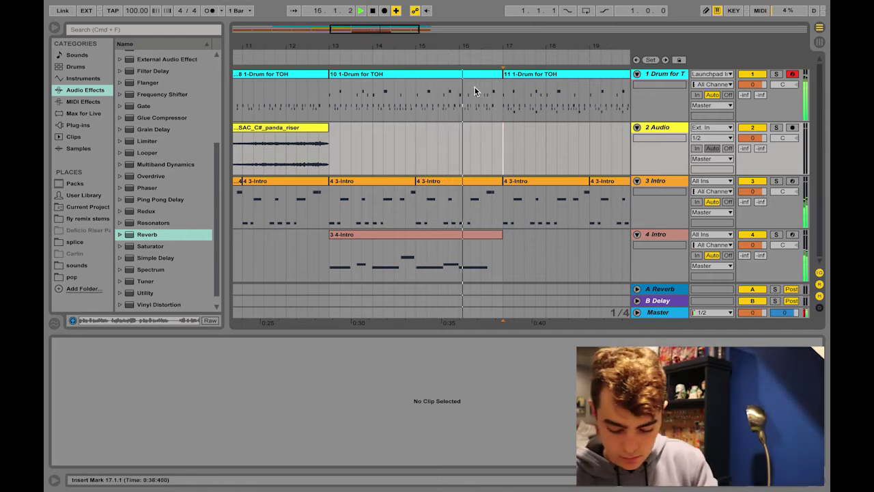
scroll(519, 142, left, 1)
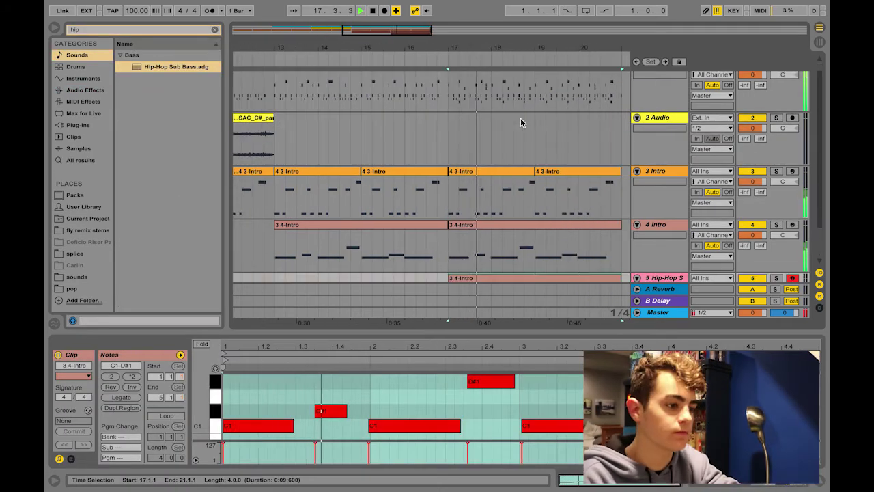
Expand the sub bass track and play back from around bar 17 to hear the melody
key(alt+plus)
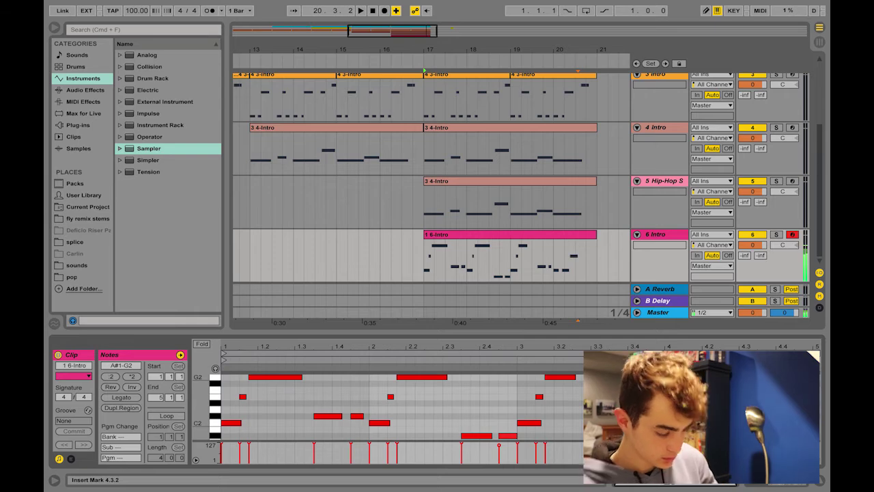
scroll(396, 406, up, 2)
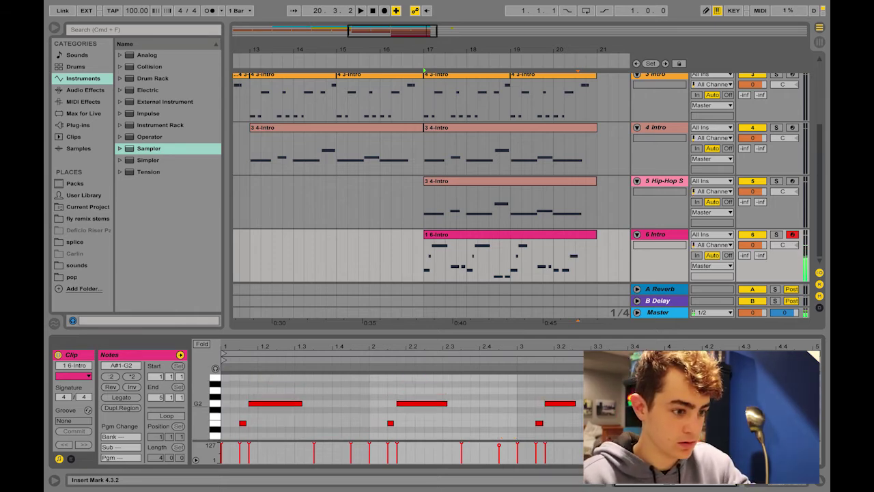
click(462, 58)
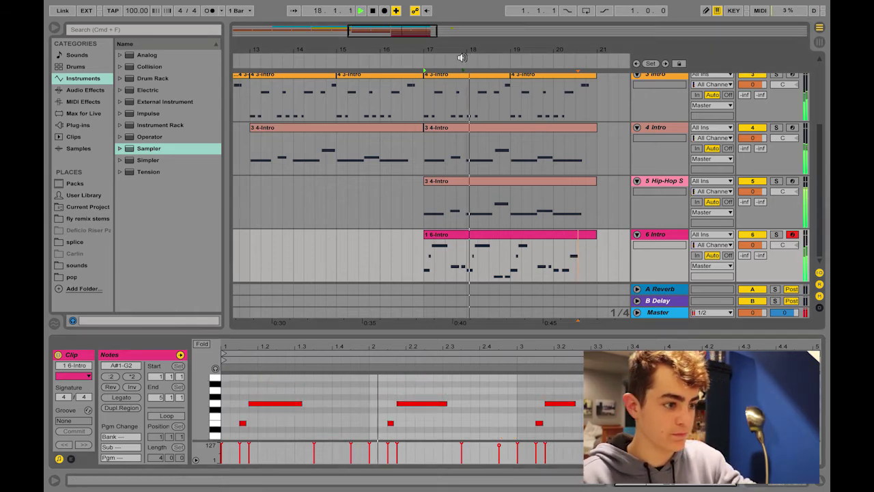
click(462, 58)
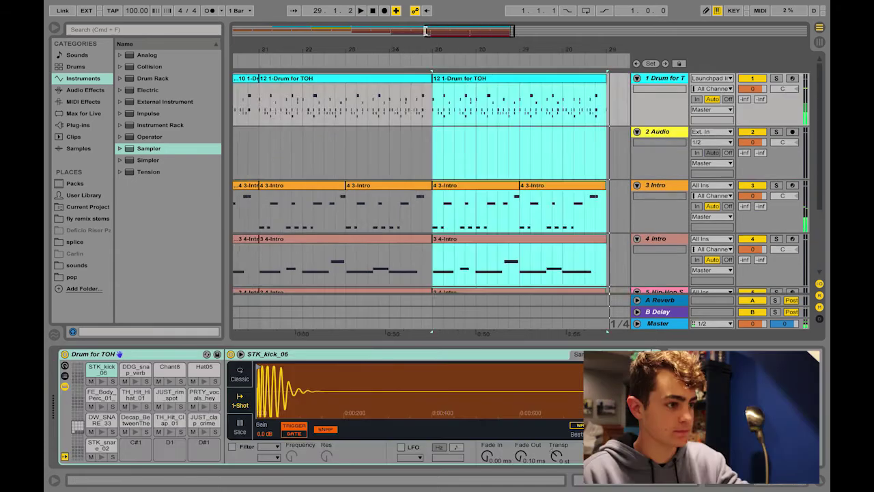
Zoom the overview out to show all 29 bars, return to the song start, and dismiss f.lux
drag(426, 31, 432, 33)
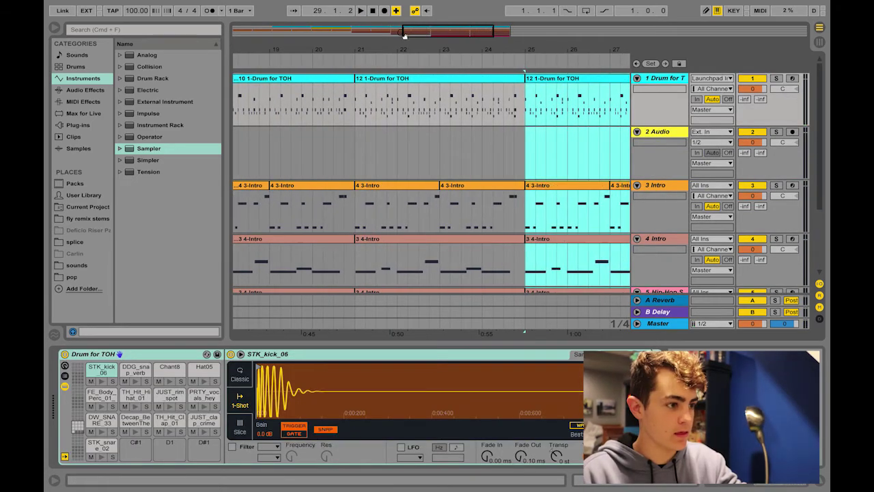
drag(404, 33, 468, 34)
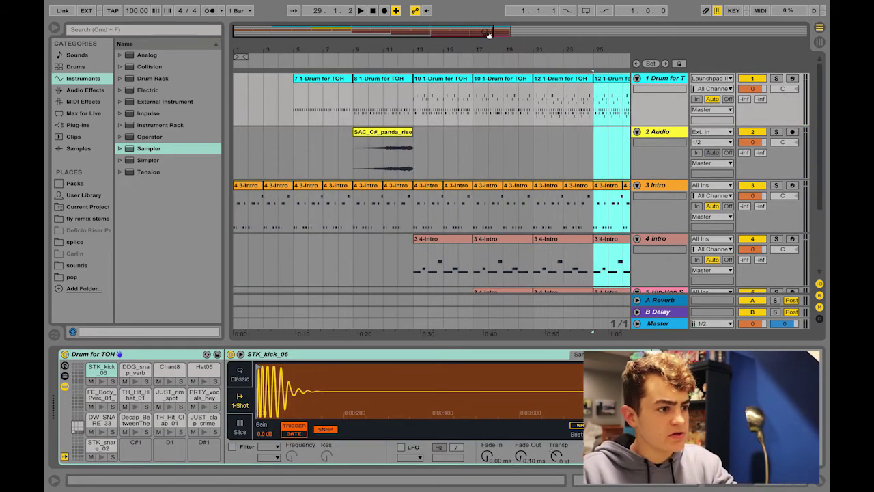
drag(490, 30, 533, 32)
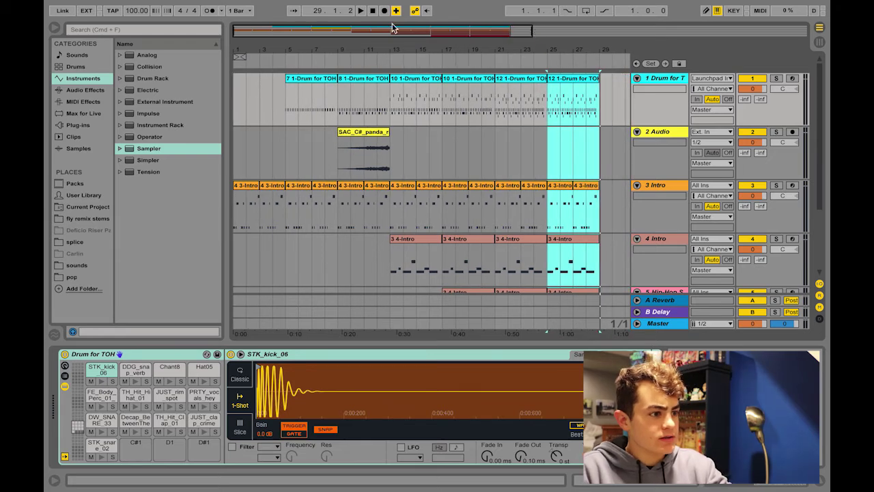
click(373, 11)
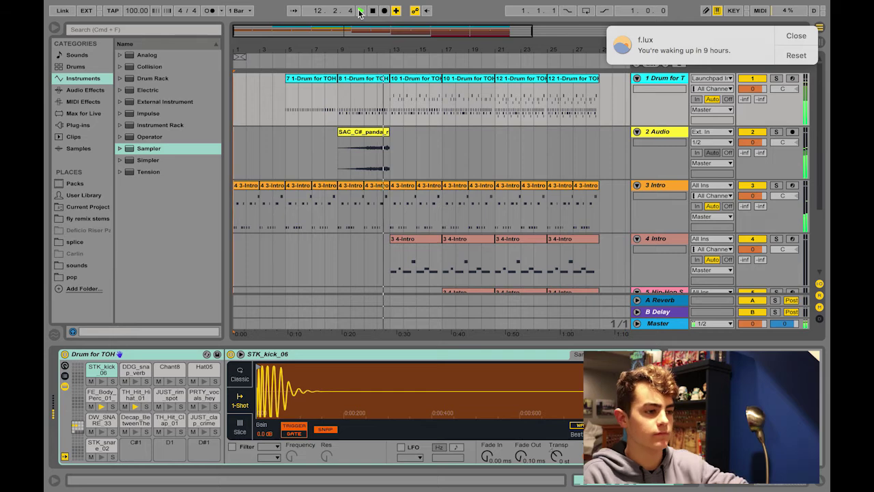
click(795, 54)
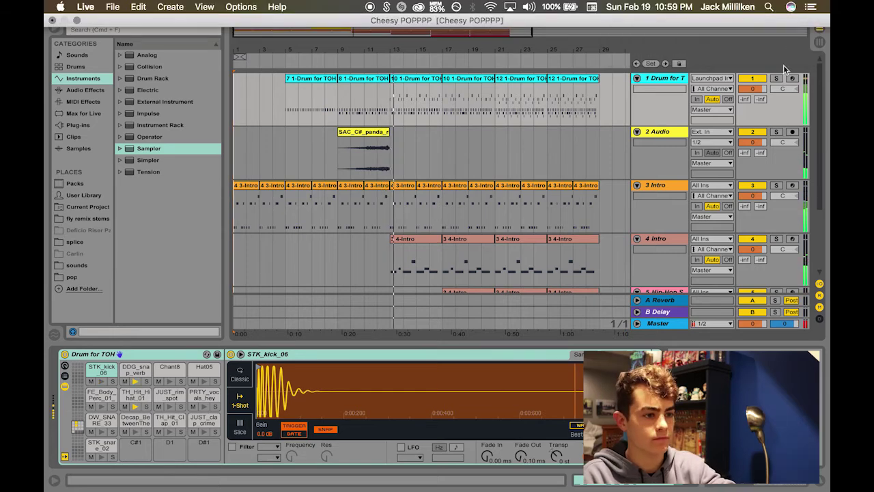